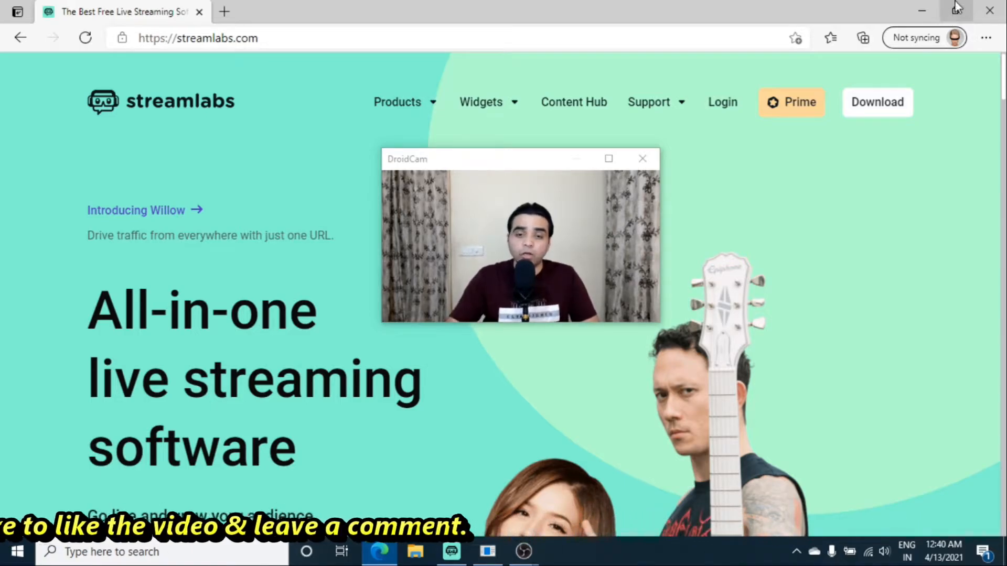
Step: Log in to Streamlabs with the YouTube account and reach the dashboard
left_click(724, 103)
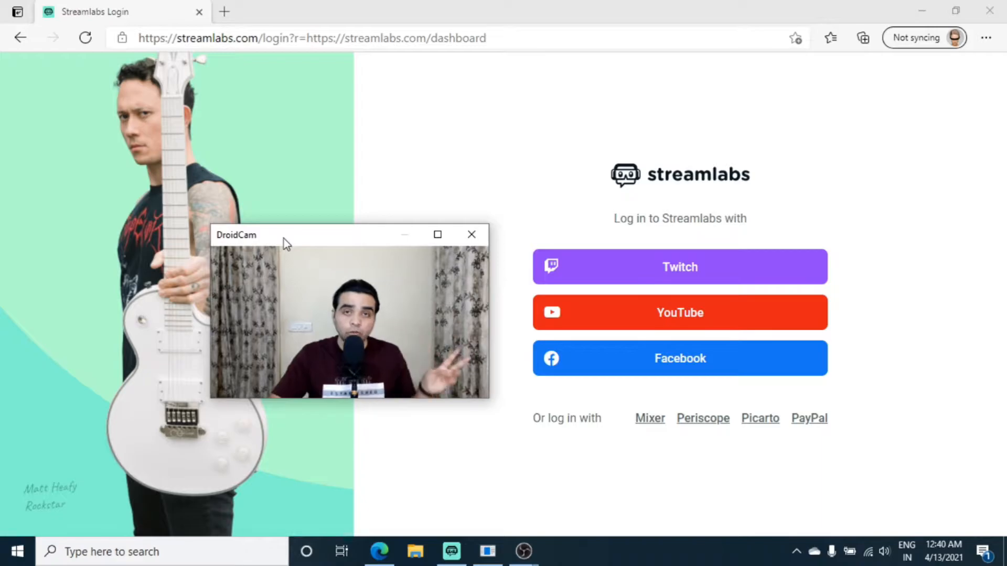
left_click(686, 317)
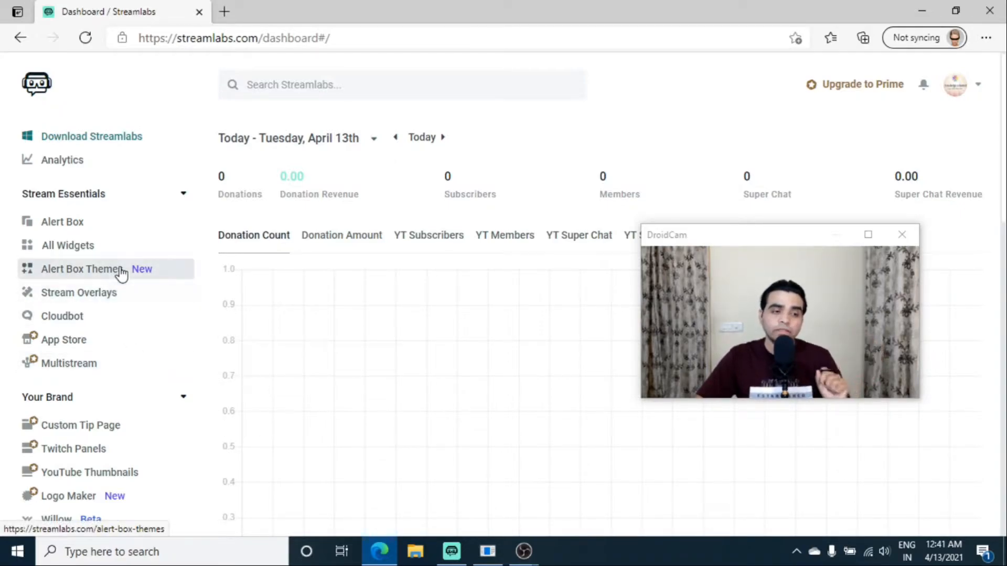
left_click_drag(722, 231, 321, 204)
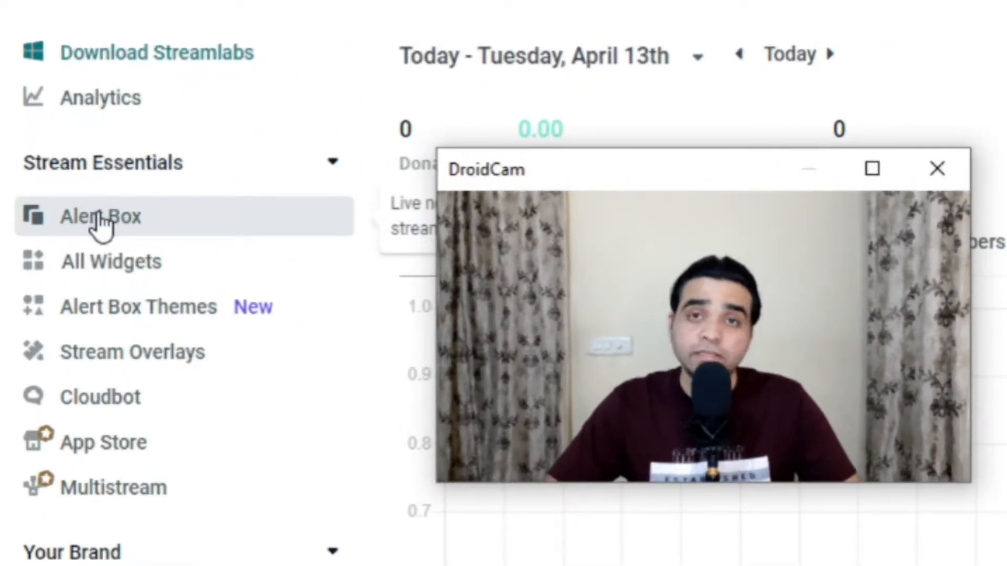
Step: Open the Alert Box page in the Streamlabs dashboard and look over its settings
left_click(99, 223)
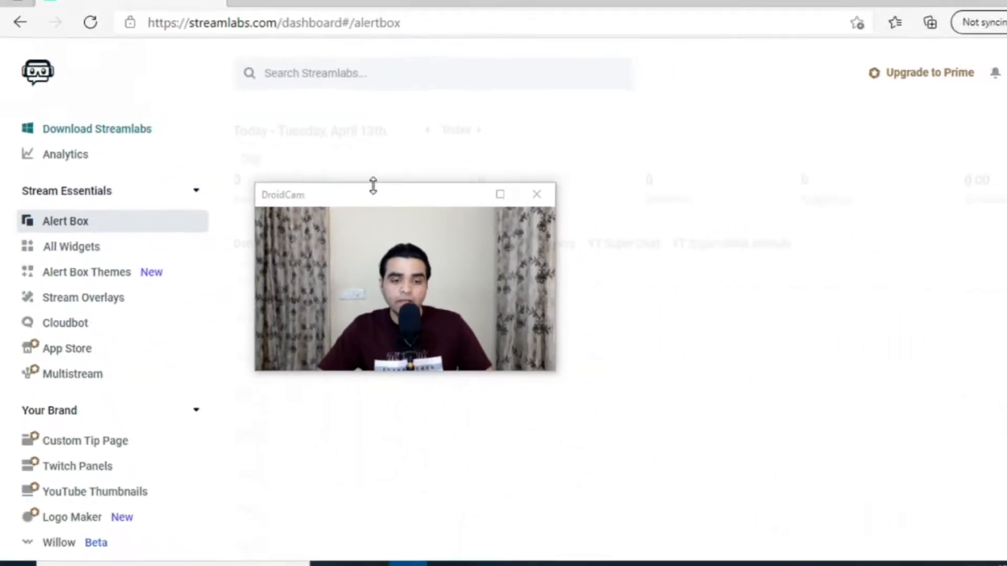
left_click_drag(582, 187, 300, 404)
left_click_drag(189, 335, 483, 78)
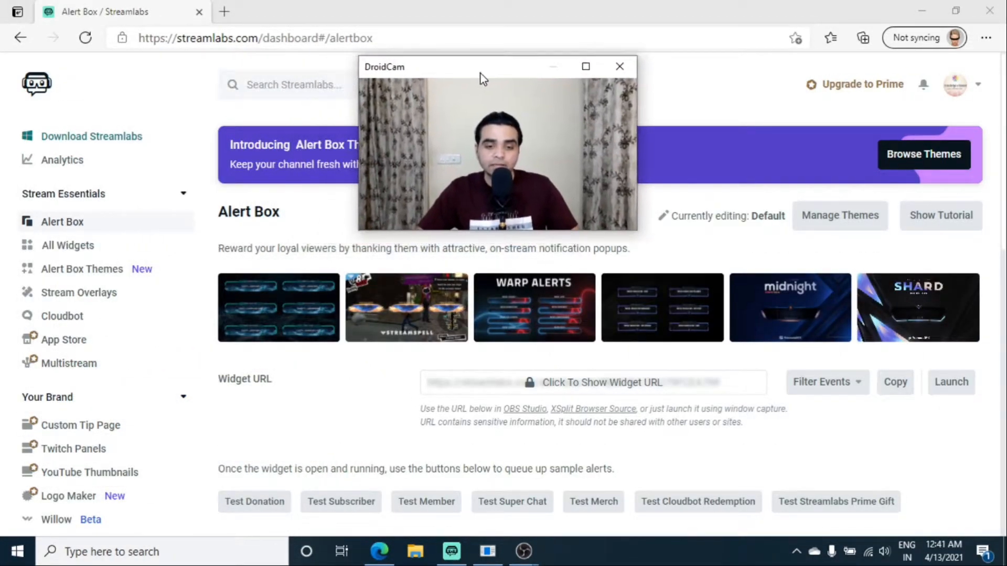
scroll(714, 348, "down", 3)
scroll(716, 345, "down", 2)
scroll(685, 411, "up", 5)
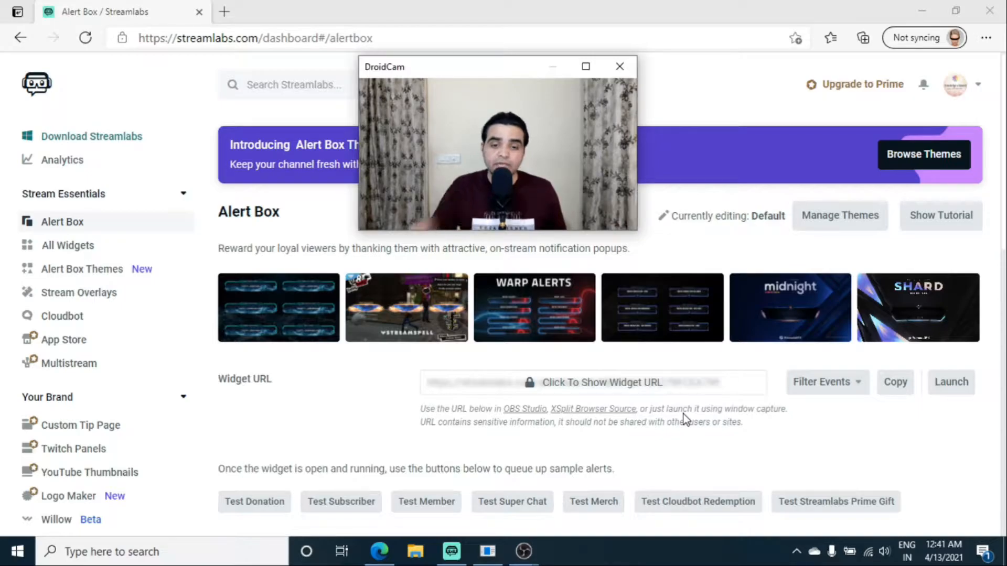
Step: Reveal the Alert Box widget URL and copy it
left_click(595, 387)
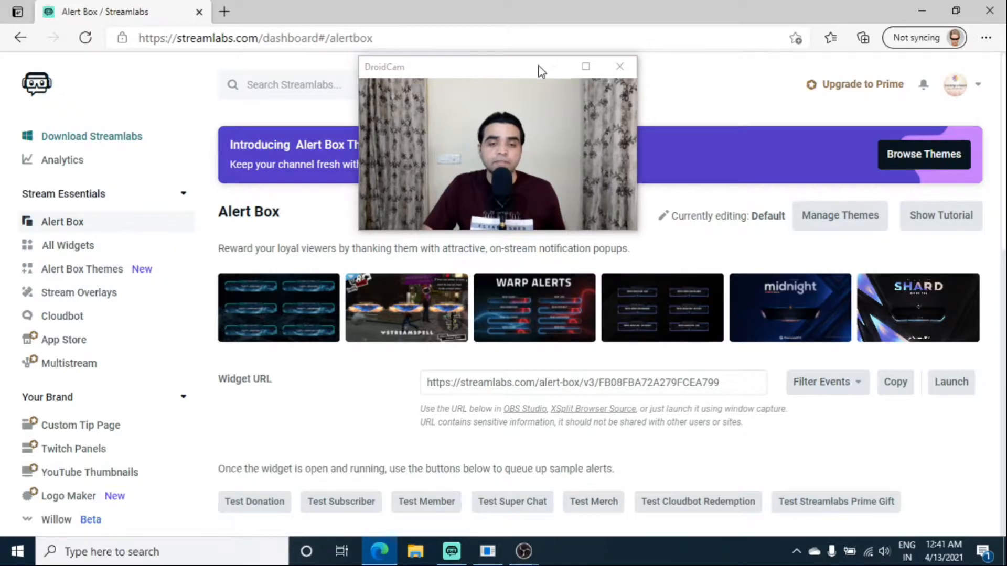
left_click_drag(449, 68, 568, 241)
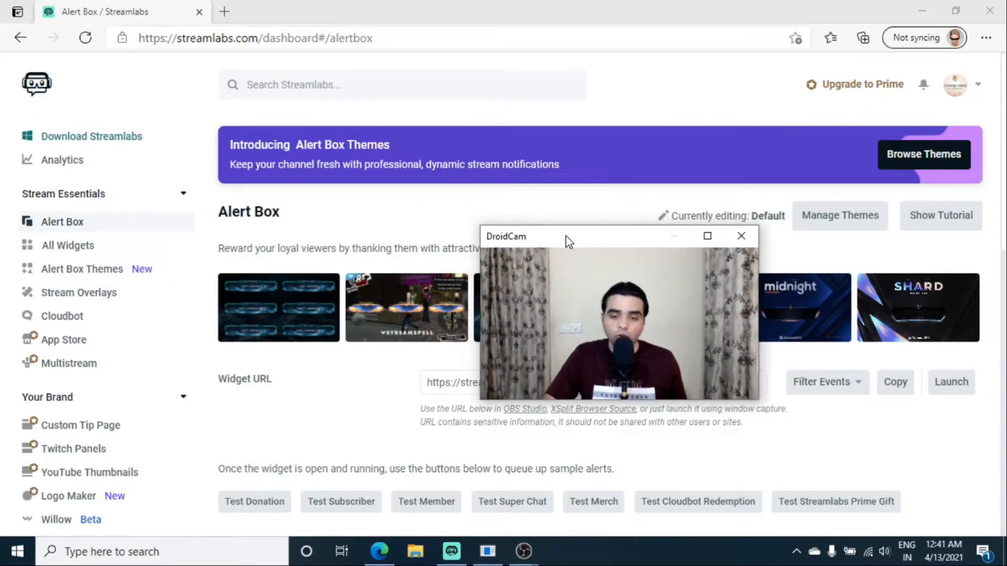
left_click(894, 384)
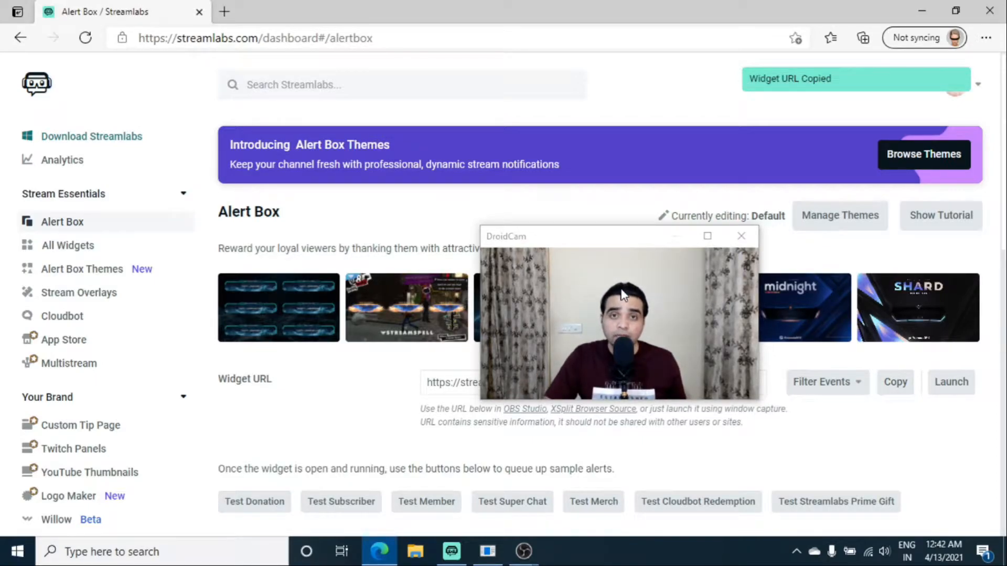
left_click_drag(571, 241, 754, 268)
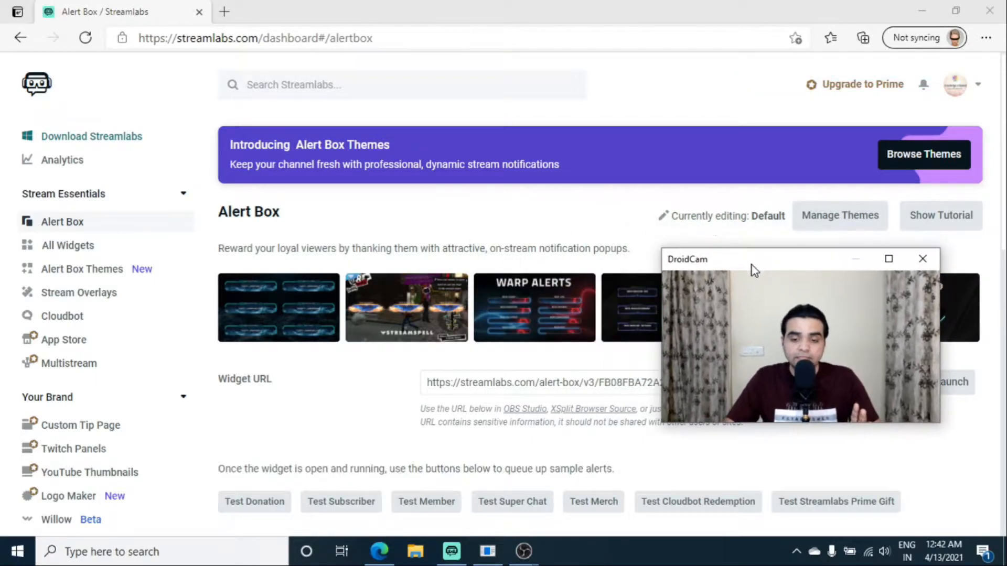
Step: Switch to OBS and add a new Browser source with the default name to Scene 2
scroll(501, 439, "down", 5)
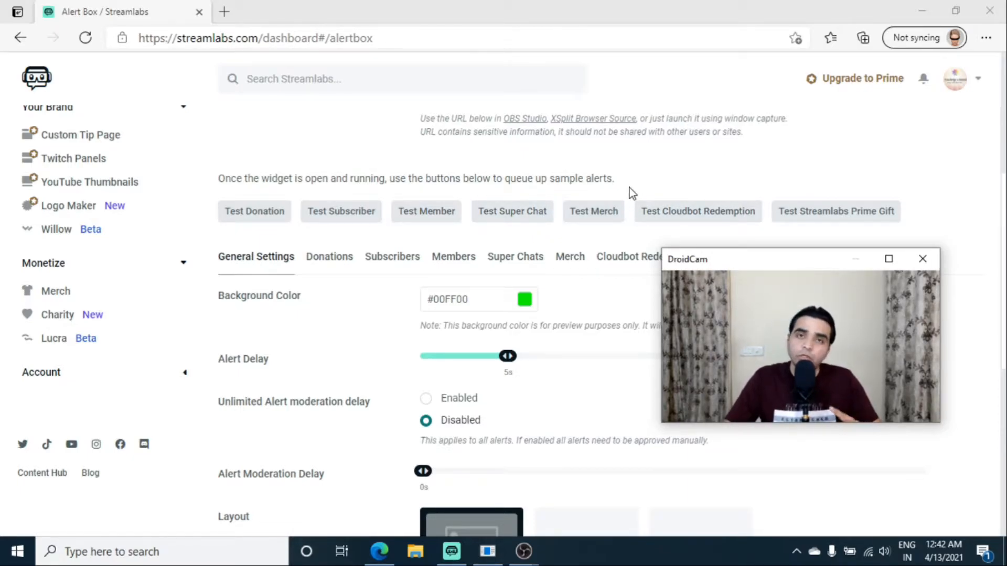
mouse_move(519, 545)
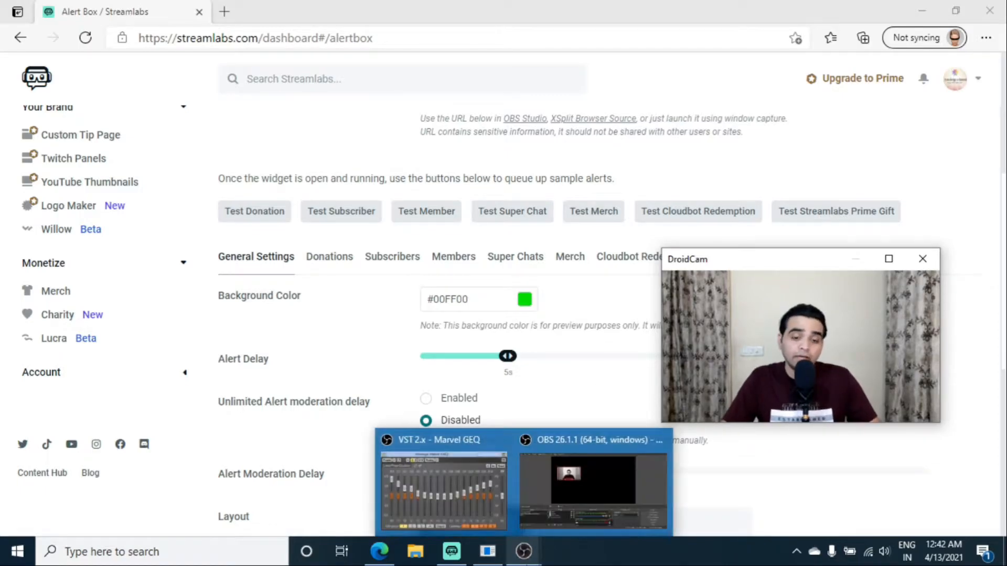
left_click(587, 488)
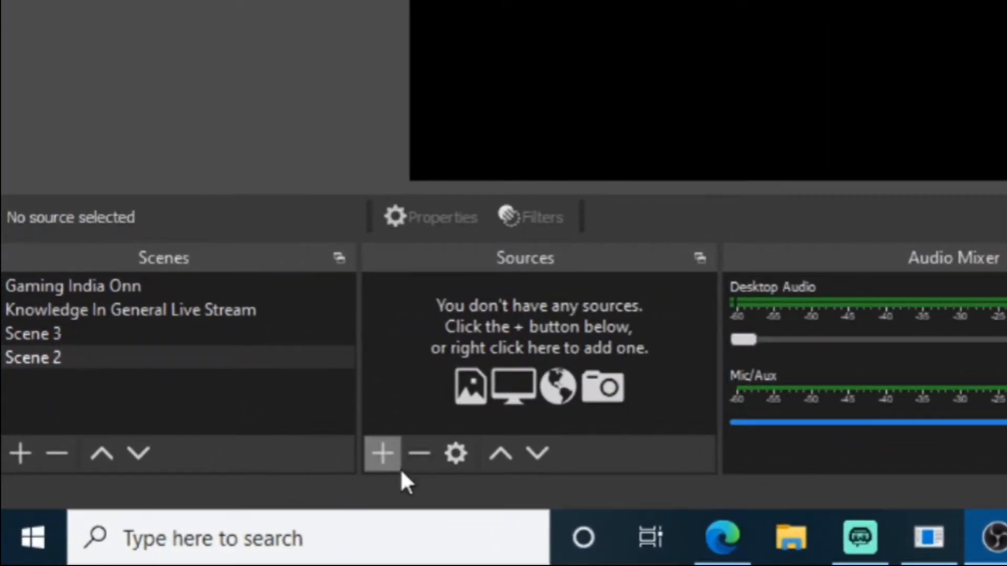
left_click(381, 454)
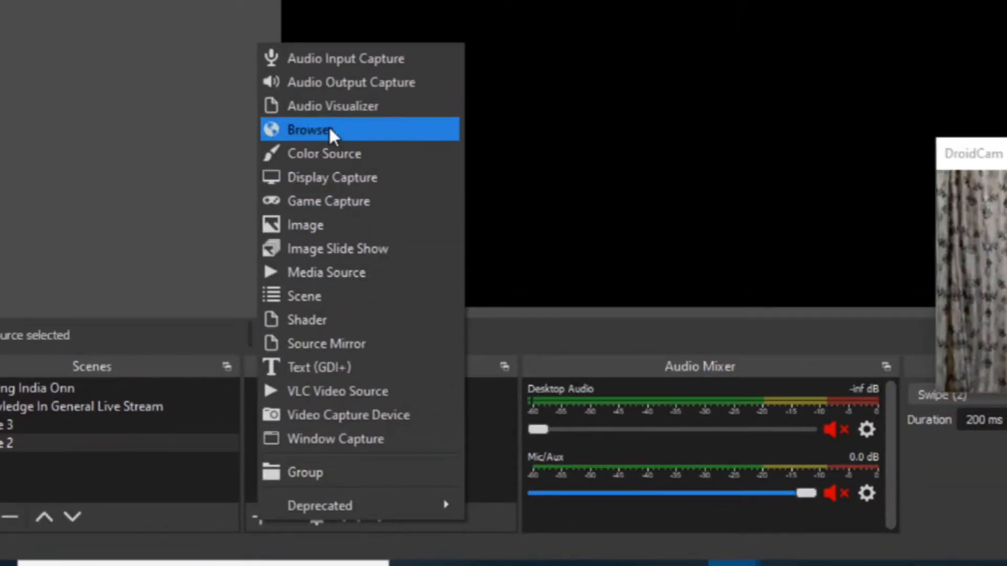
left_click(328, 131)
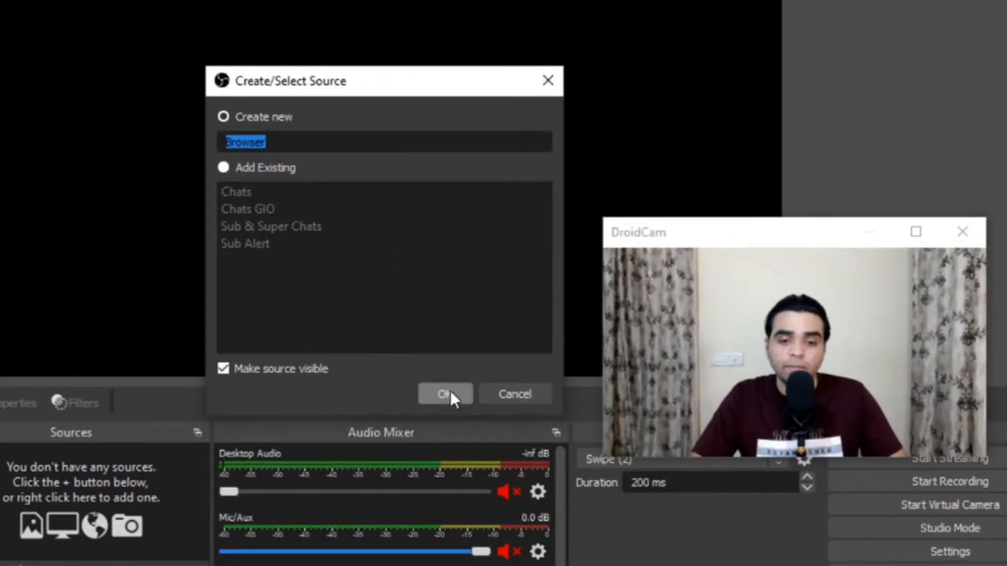
left_click(449, 390)
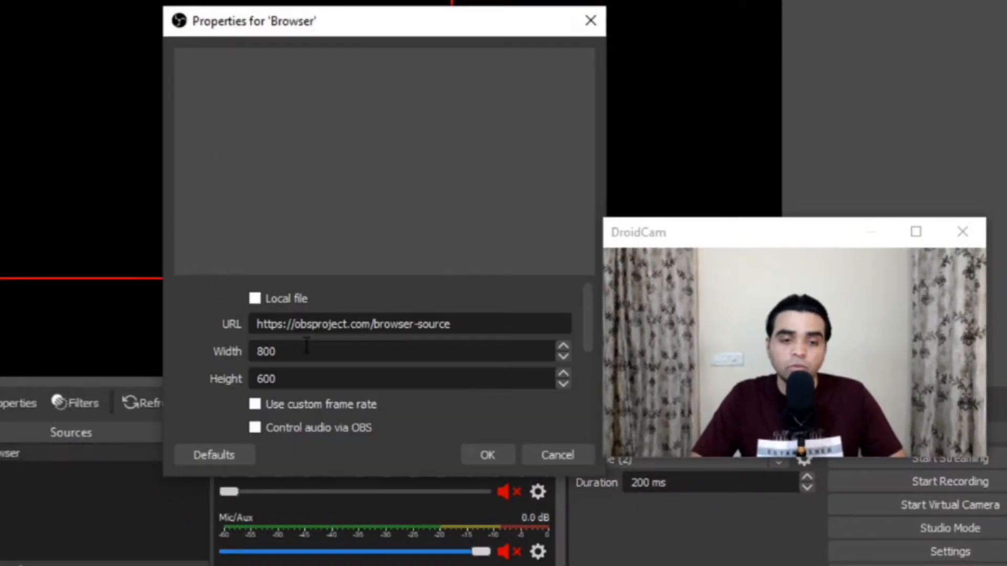
Step: Replace the Browser source's URL with the copied alert widget URL, and shrink and reposition the source nearer the canvas centre
left_click_drag(472, 325, 238, 324)
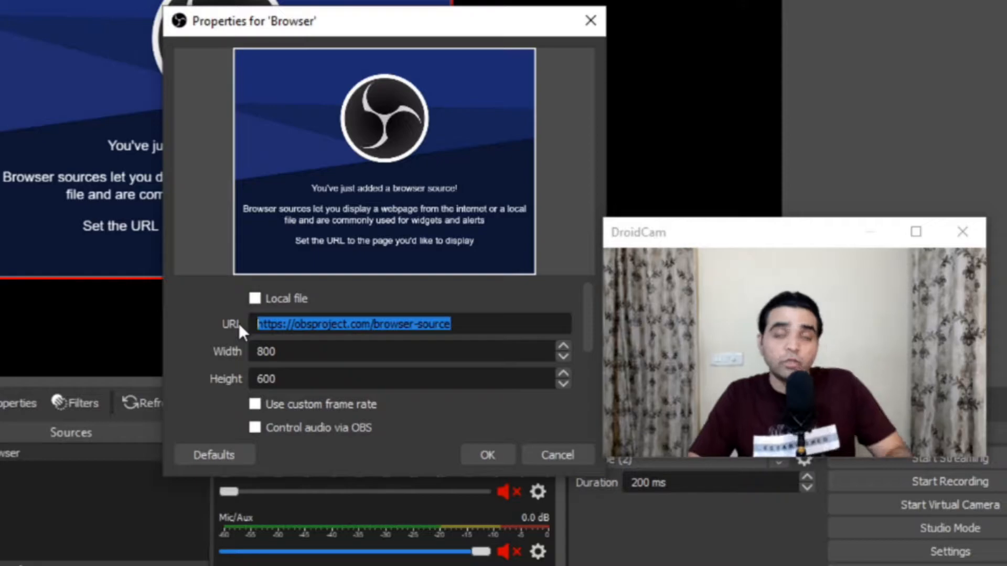
key("ctrl+v")
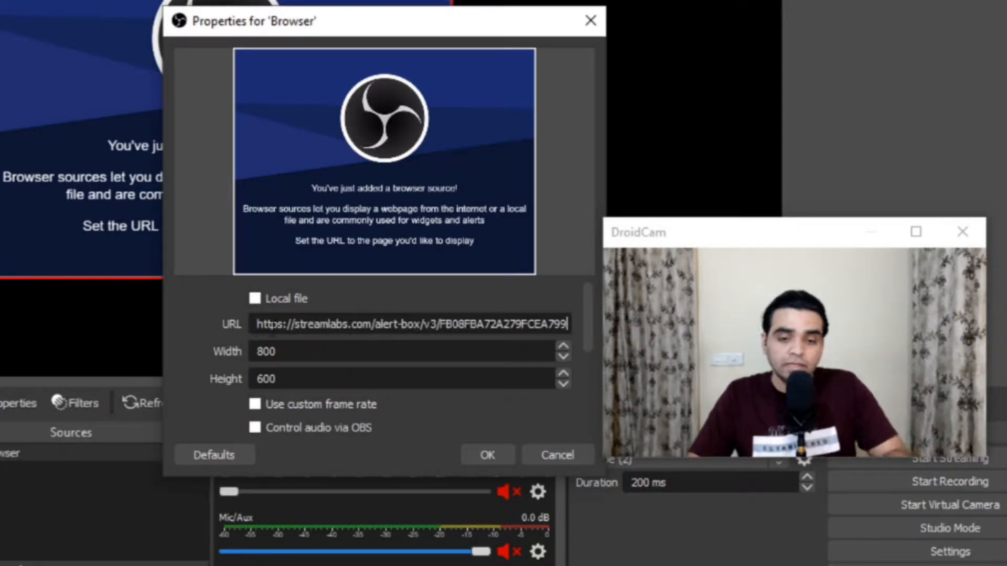
left_click(491, 454)
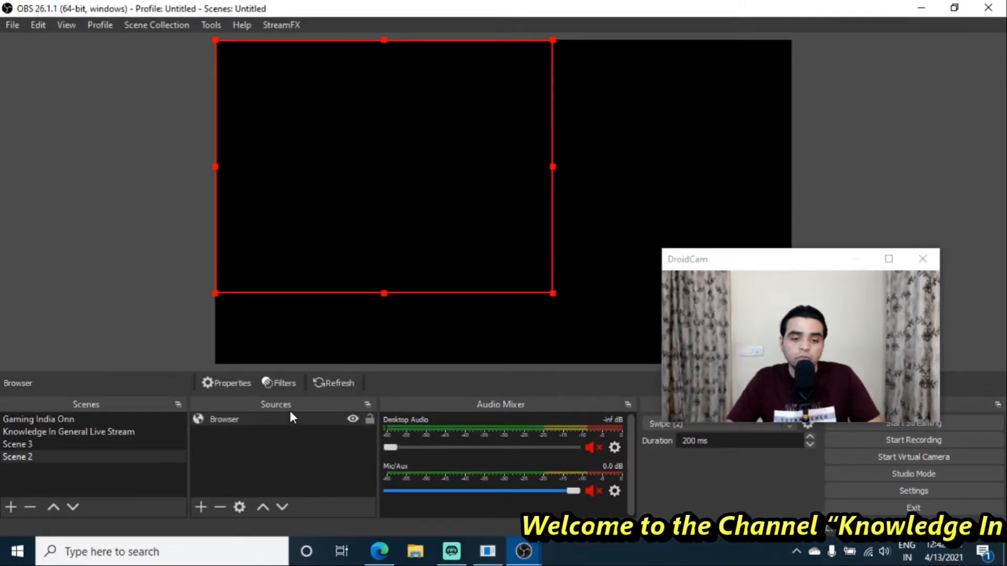
left_click_drag(552, 293, 382, 177)
left_click_drag(324, 124, 444, 198)
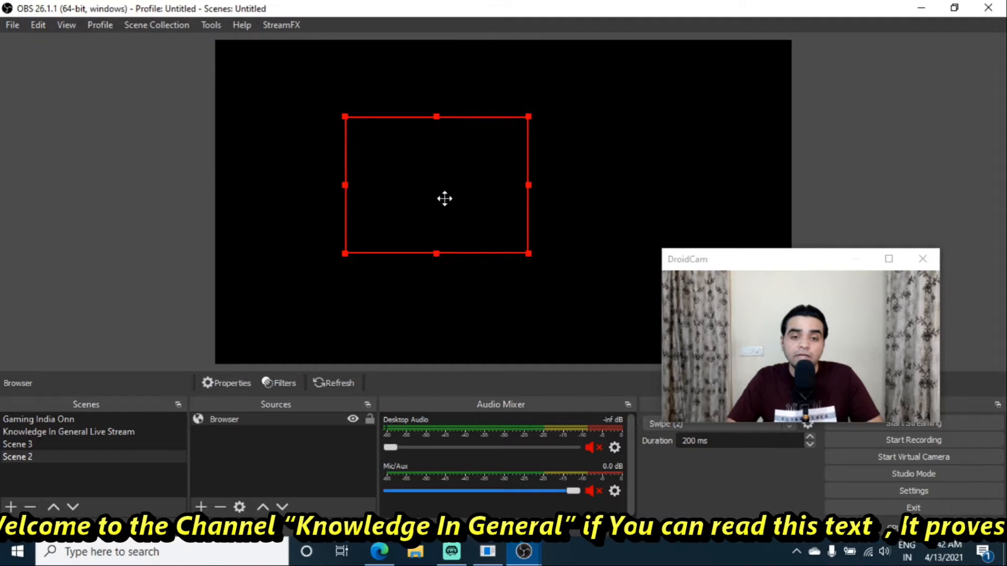
Step: Arrange the OBS window and the Streamlabs browser window side by side
double_click(616, 11)
left_click_drag(608, 21, 4, 54)
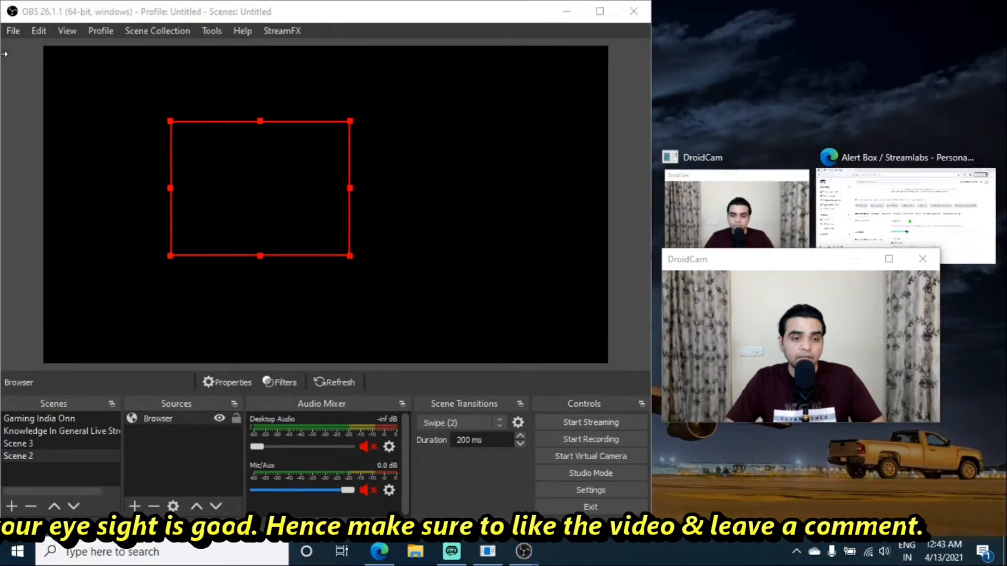
left_click(917, 197)
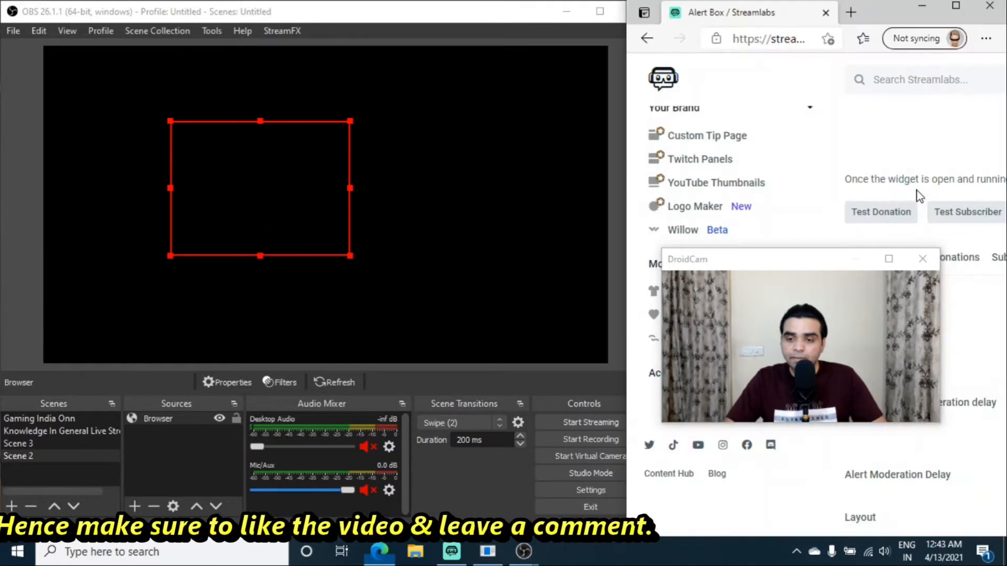
Step: Send a test subscriber alert and a test super chat alert from Streamlabs to the OBS source
left_click_drag(793, 260, 589, 21)
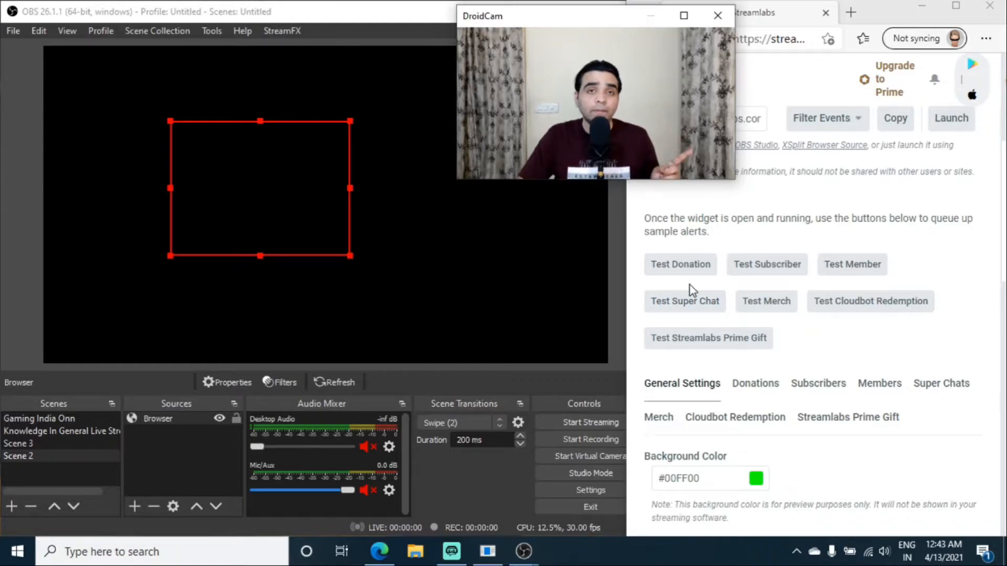
left_click(769, 270)
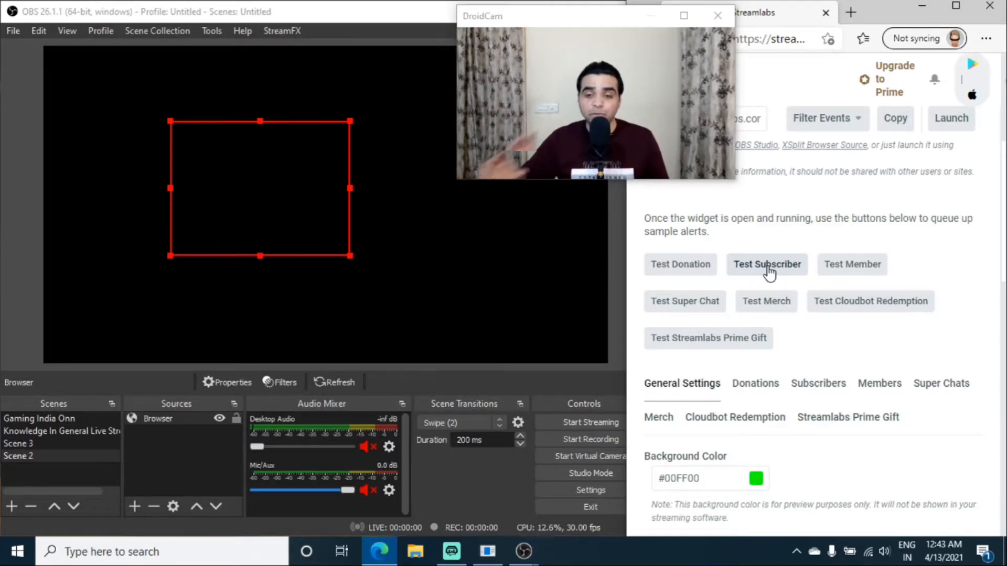
left_click(677, 310)
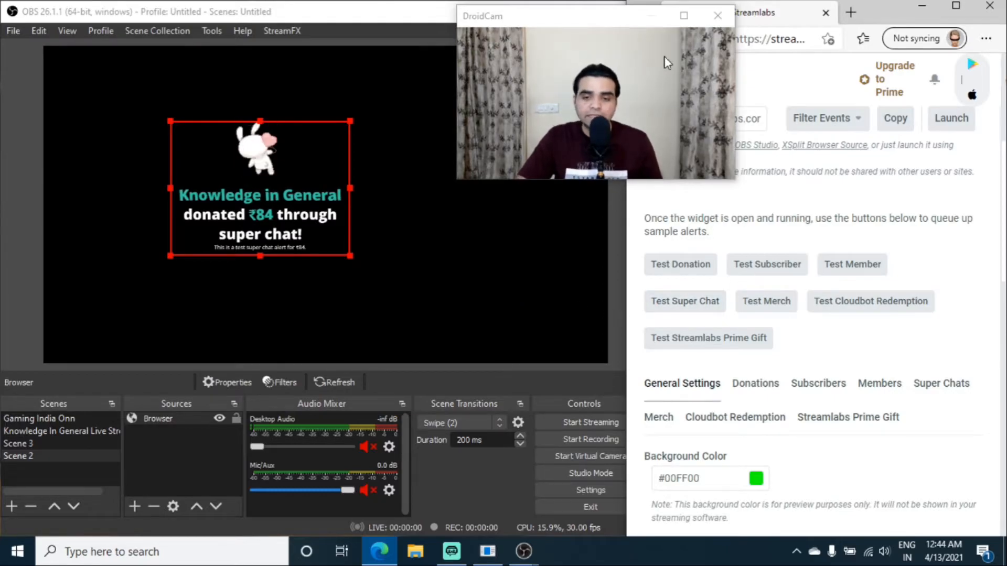
Step: Enlarge the Streamlabs window to full size and examine the Alert Box general settings, including delay and layout
left_click(956, 6)
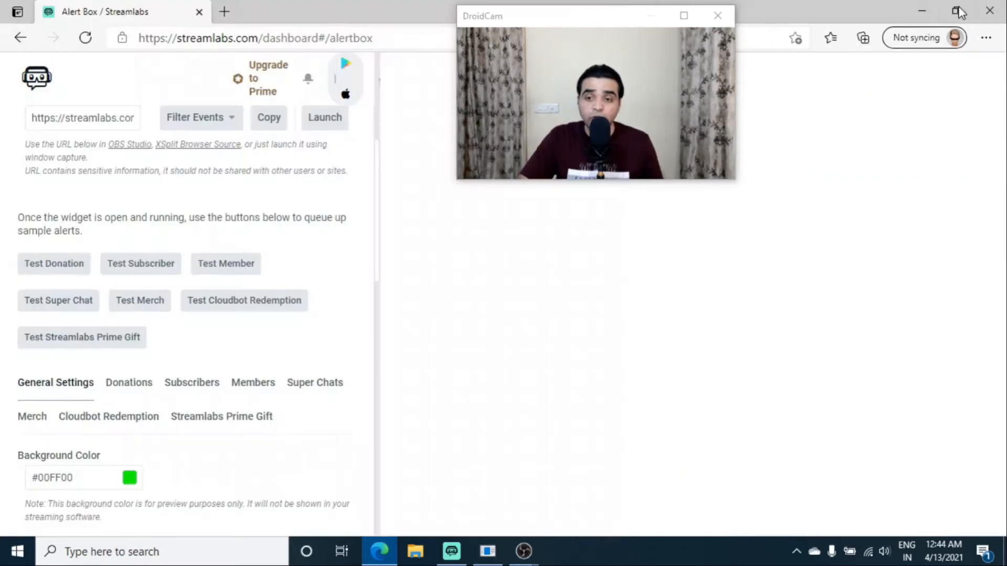
left_click_drag(596, 14, 844, 297)
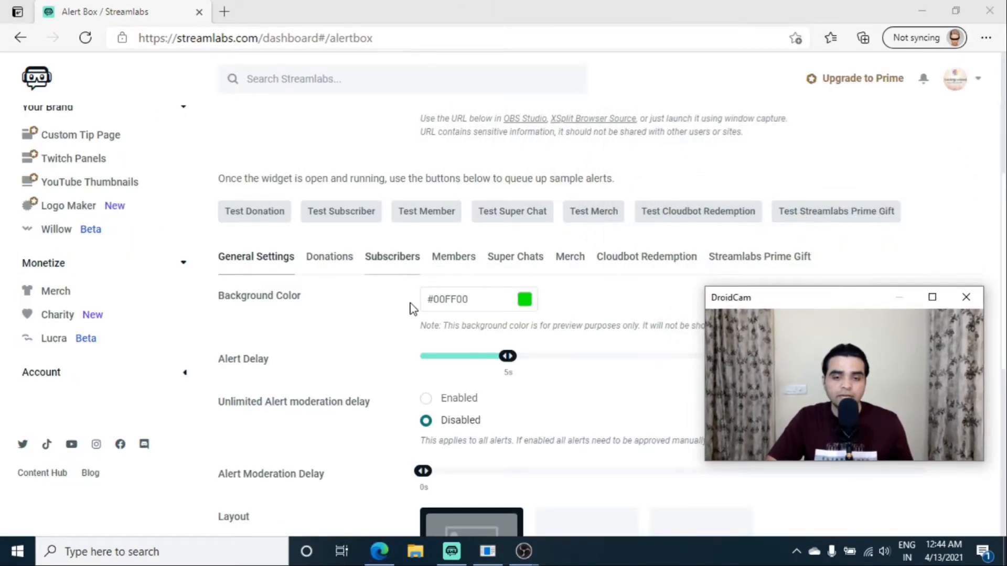
scroll(412, 309, "down", 4)
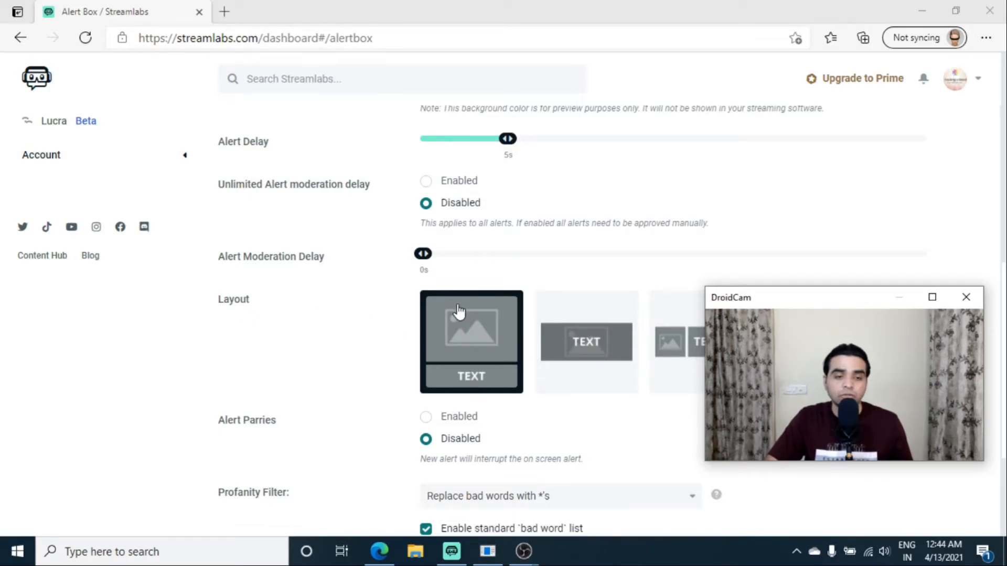
scroll(458, 312, "up", 6)
scroll(345, 257, "down", 2)
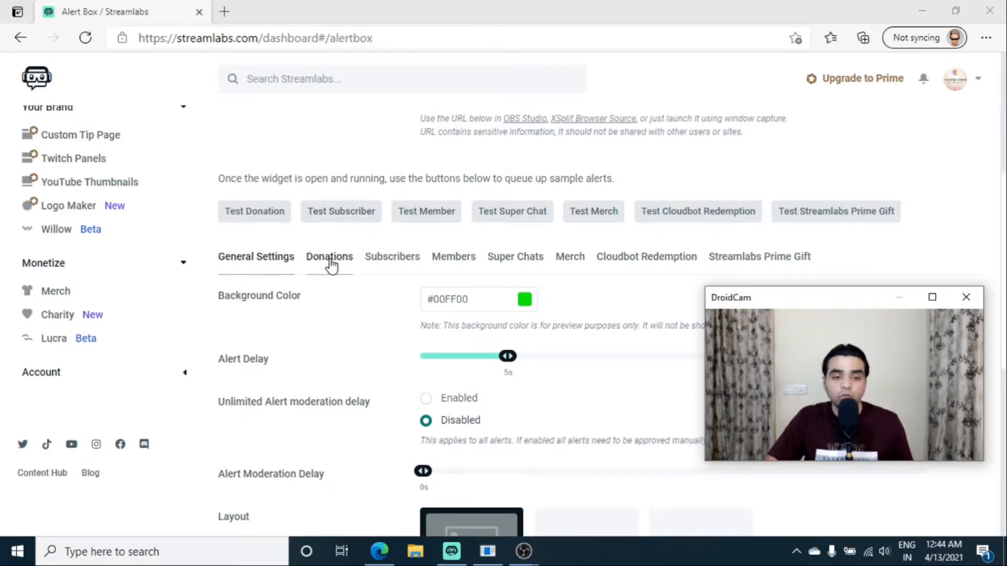
Step: Open the Subscribers alert settings and examine the message template, animation, image, sound and duration options
left_click(409, 265)
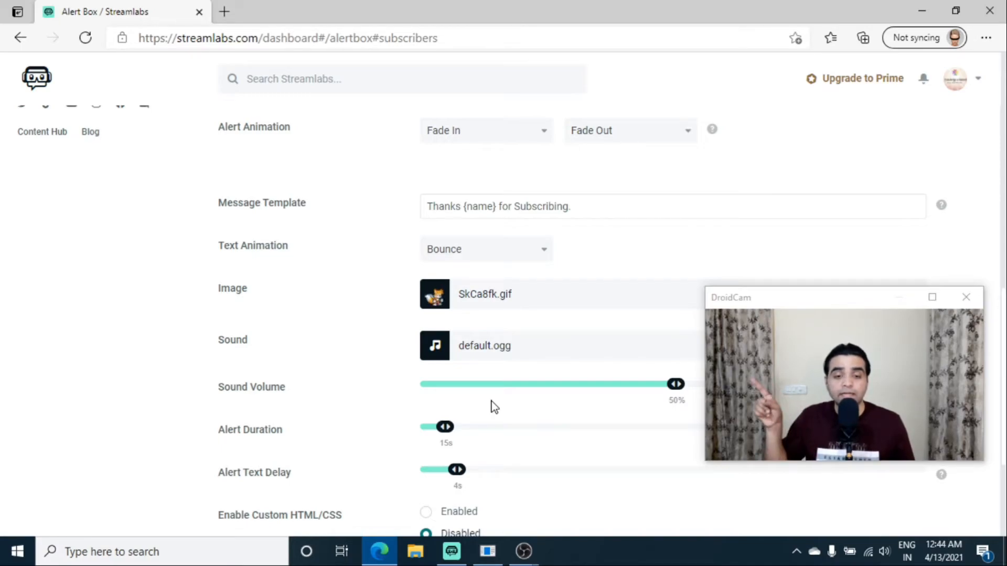
left_click_drag(820, 305, 449, 117)
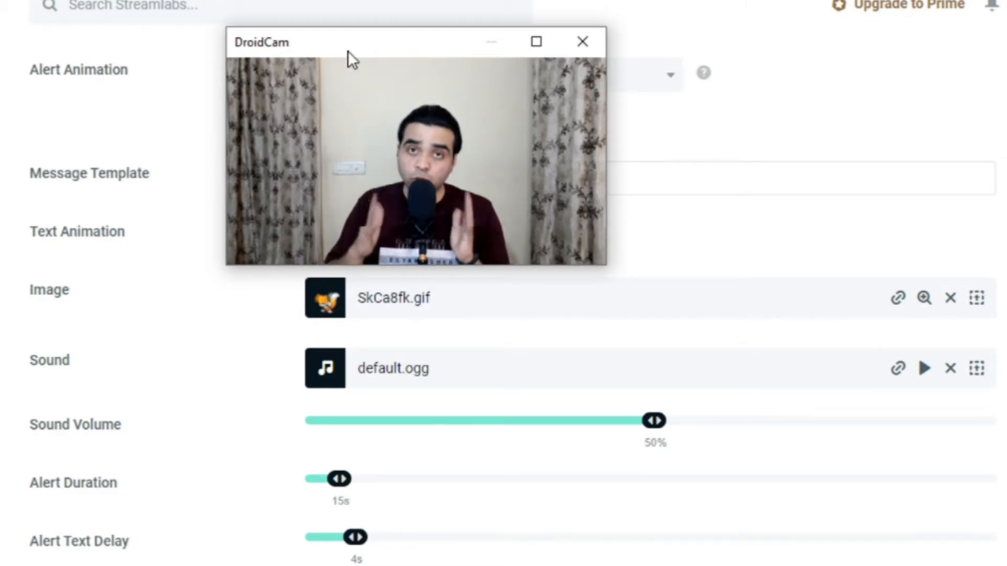
left_click_drag(348, 51, 772, 60)
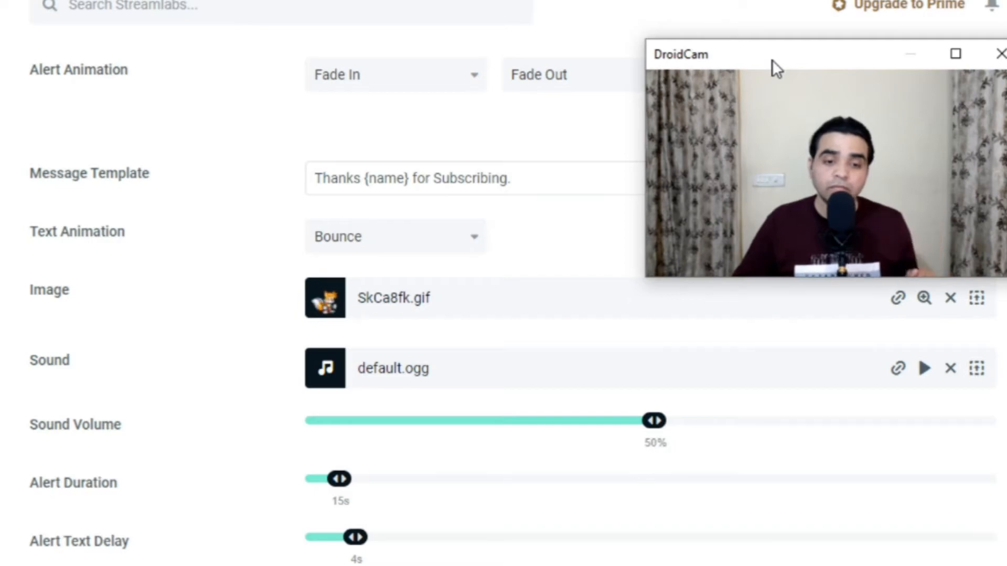
left_click_drag(782, 65, 762, 132)
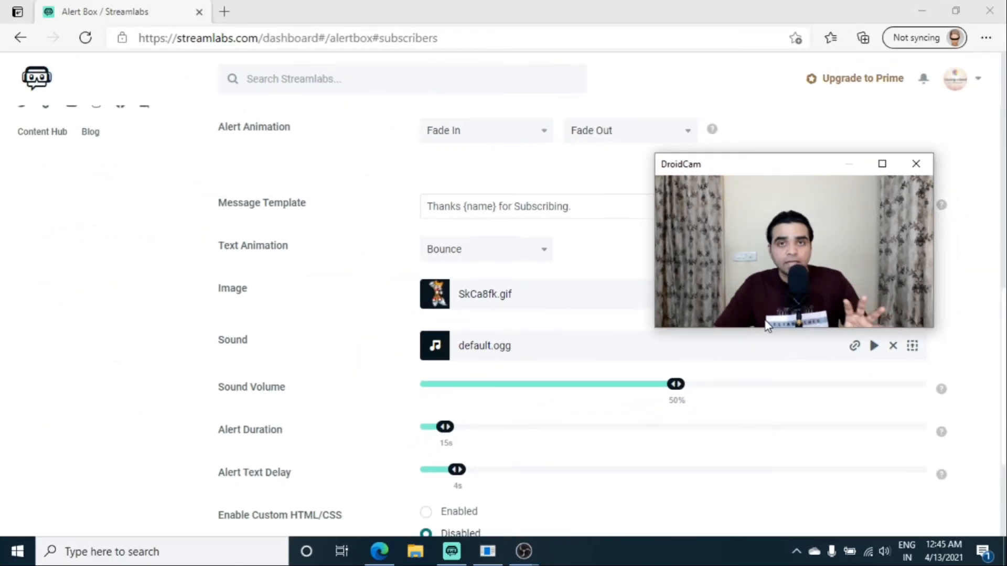
Step: Switch back to OBS and maximize its window
left_click(922, 12)
left_click(599, 11)
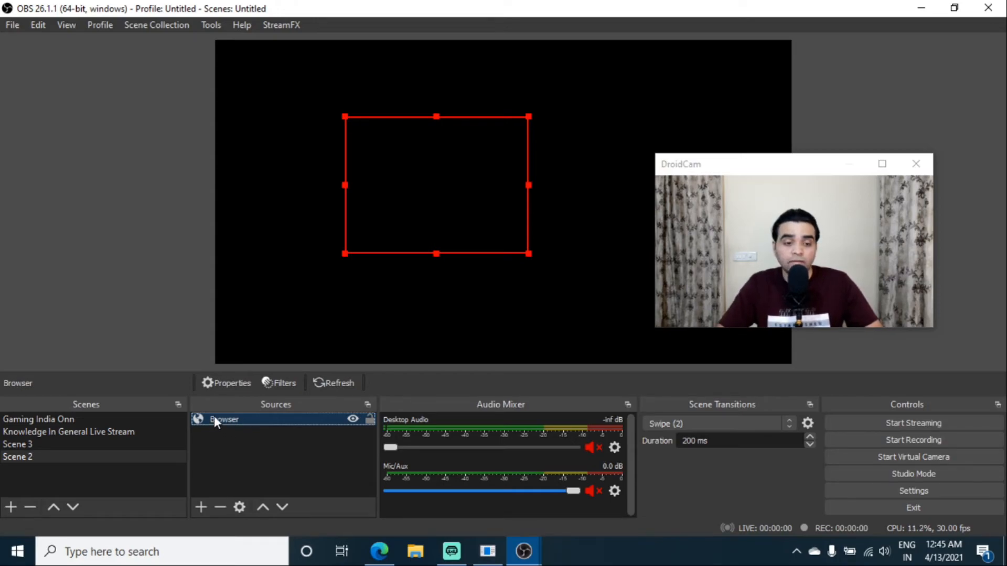
left_click_drag(741, 167, 62, 218)
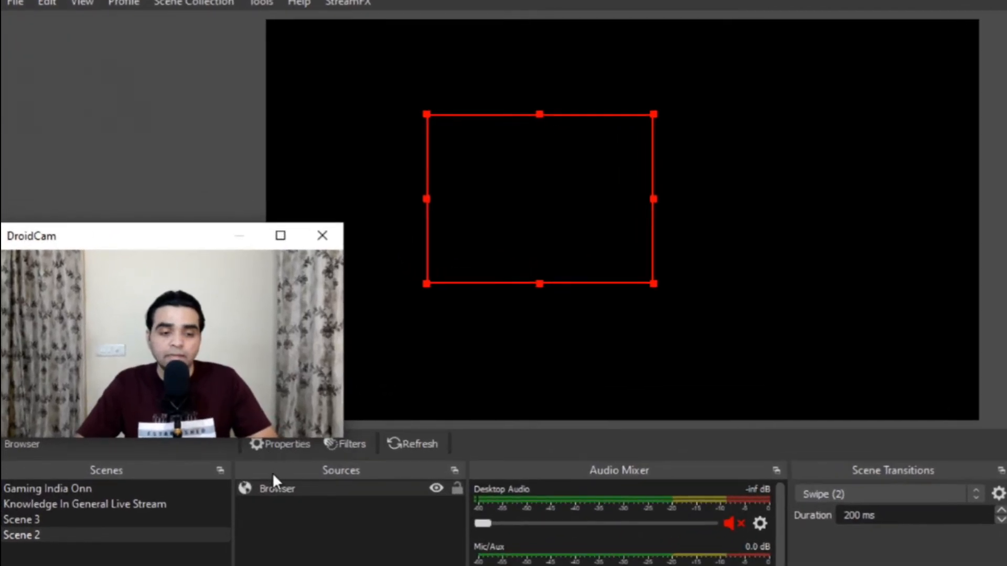
Step: Open the Browser source's properties, check the options down to the page cache refresh, and accept the dialog
left_click(225, 419)
double_click(278, 489)
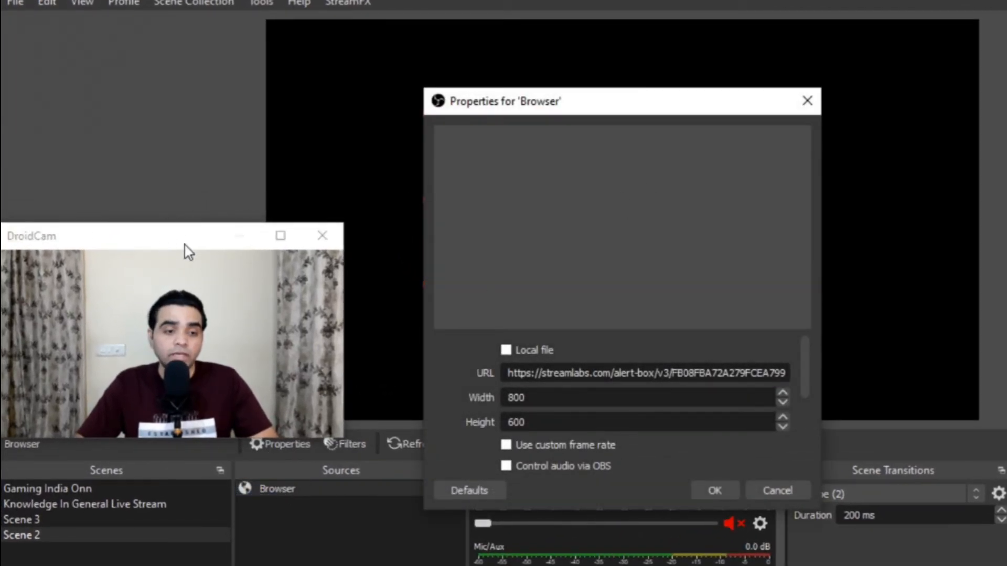
scroll(807, 395, "down", 2)
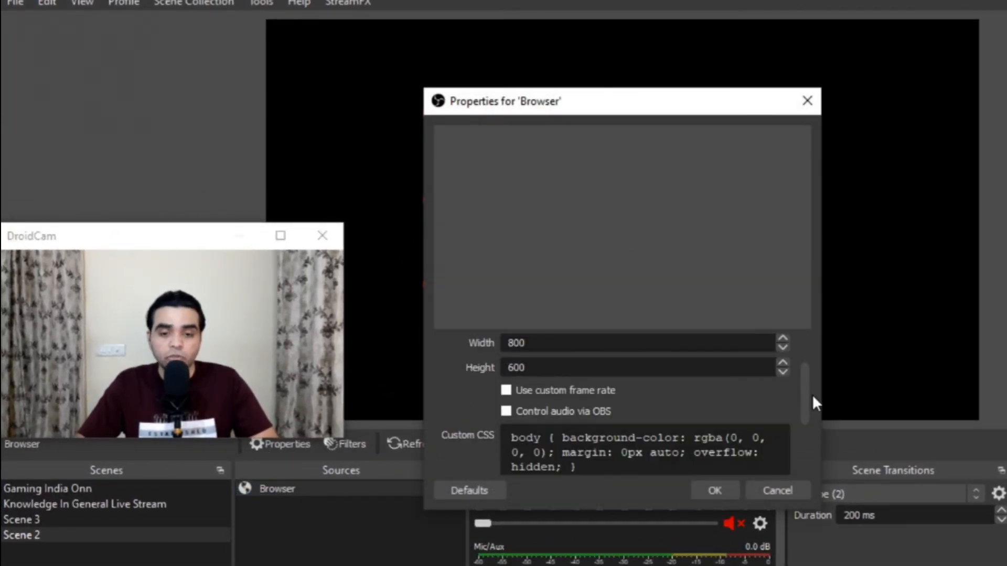
scroll(806, 409, "down", 2)
scroll(806, 419, "down", 1)
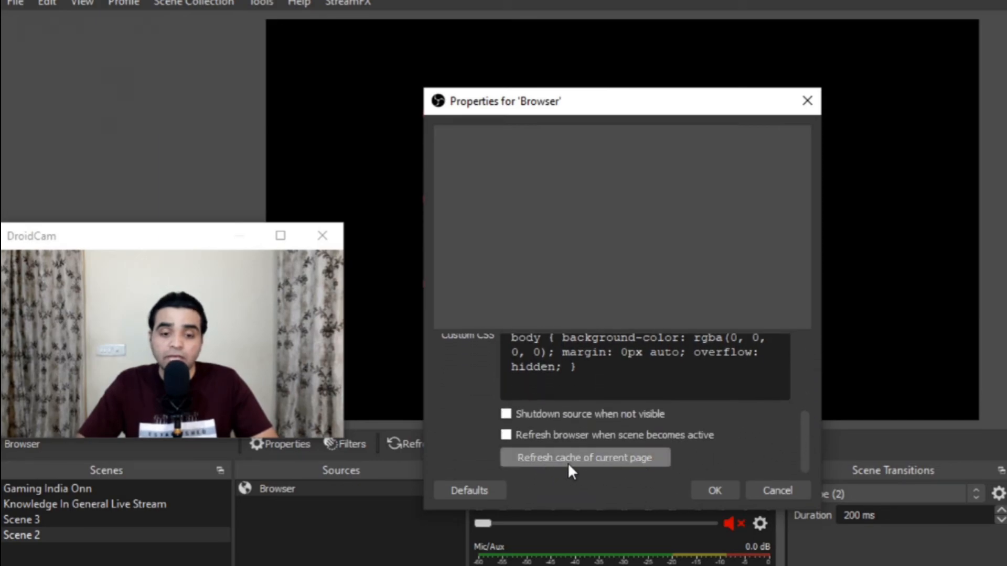
left_click(712, 492)
left_click_drag(124, 244, 611, 158)
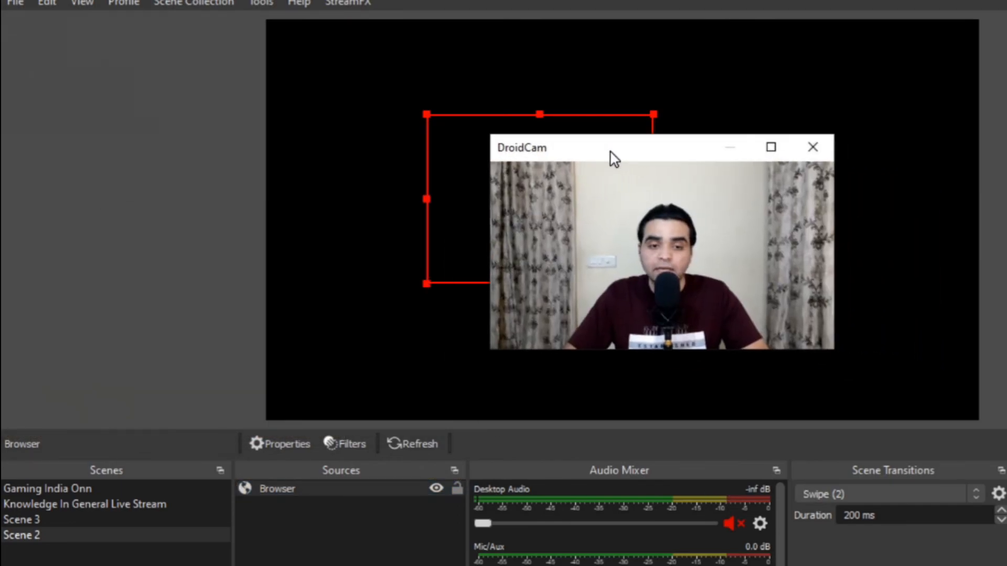